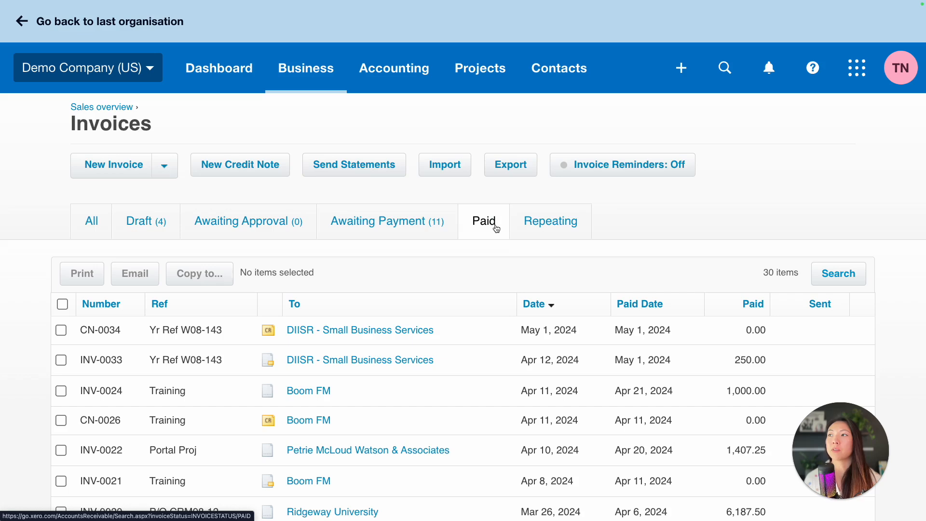
Open the paid invoice INV-0033 for DIISR - Small Business Services and review its details and line items.
scroll(496, 229, "down", 1)
scroll(496, 229, "down", 3)
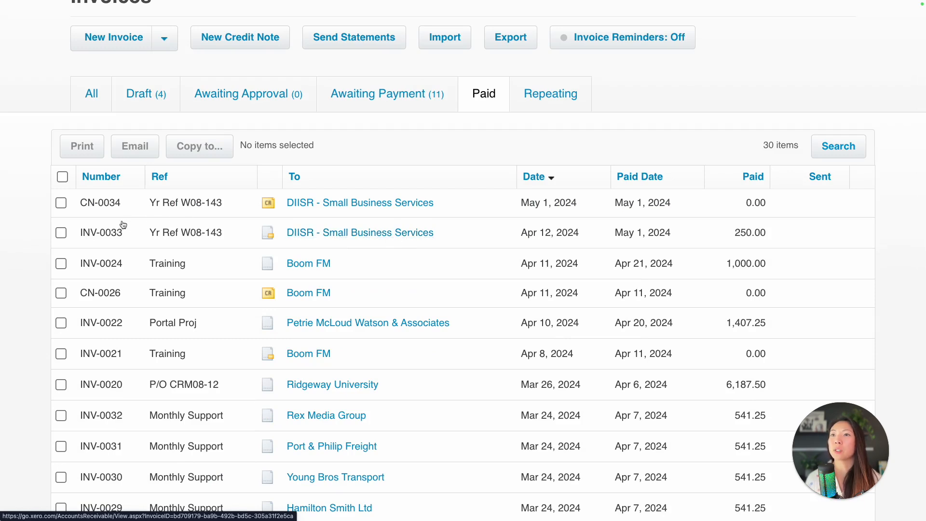
left_click(371, 234)
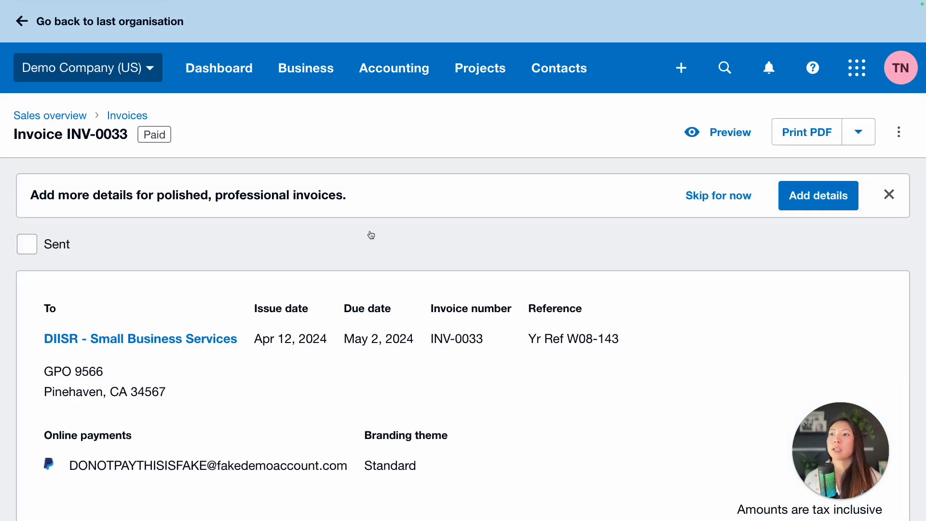
scroll(371, 235, "down", 3)
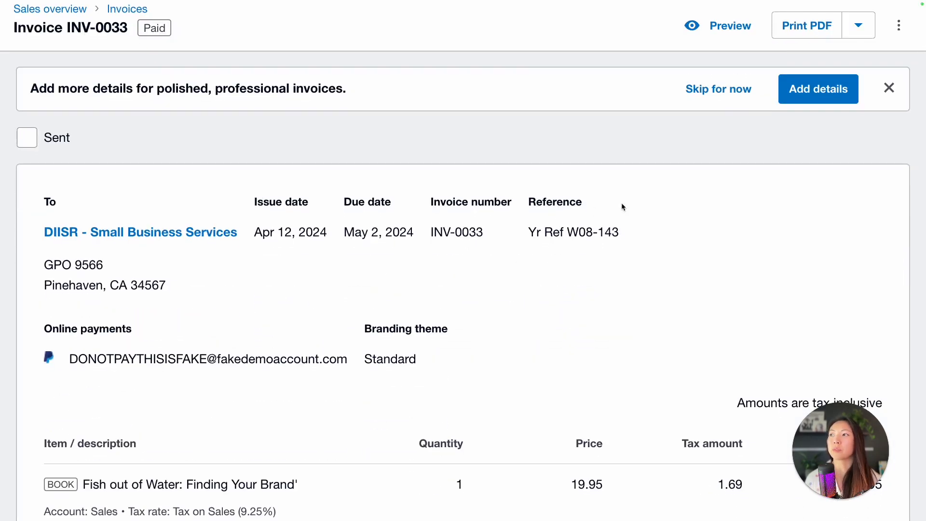
scroll(186, 343, "down", 5)
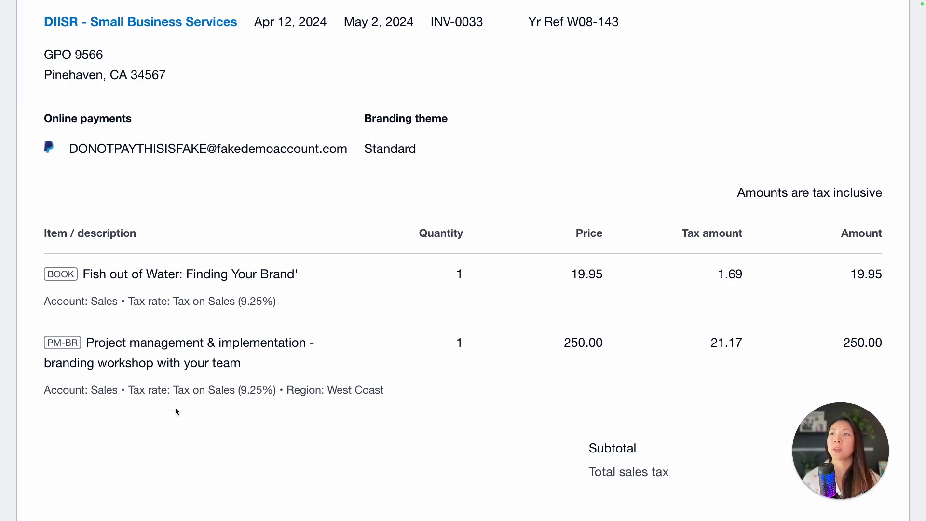
scroll(175, 407, "up", 7)
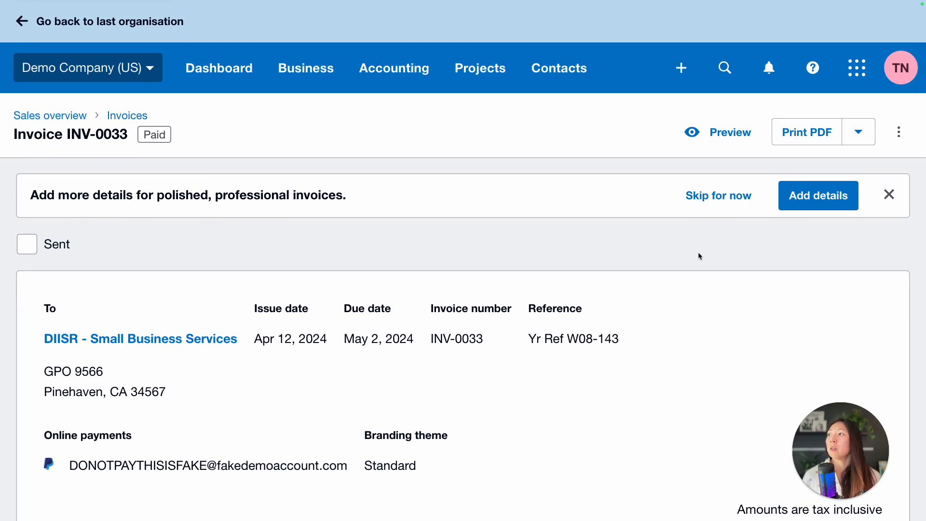
Copy invoice INV-0033 to a new draft invoice.
left_click(863, 134)
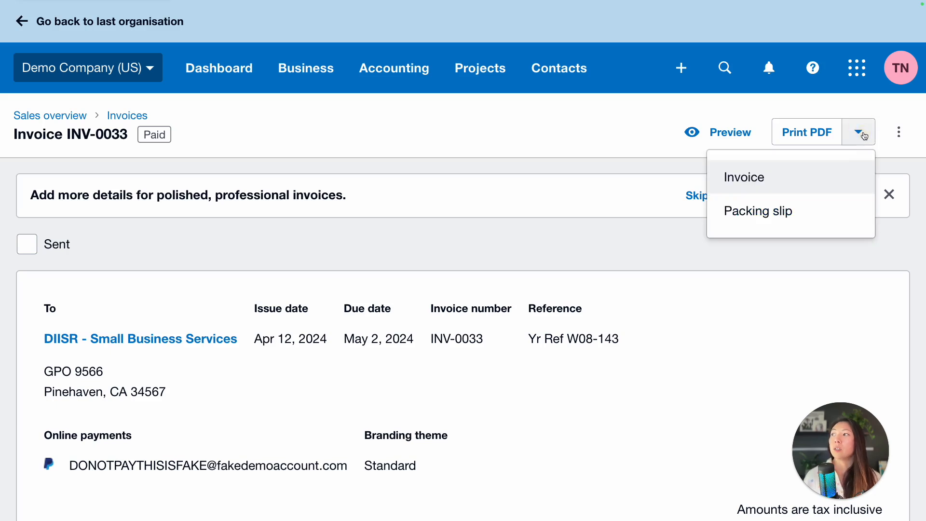
left_click(901, 134)
left_click(905, 135)
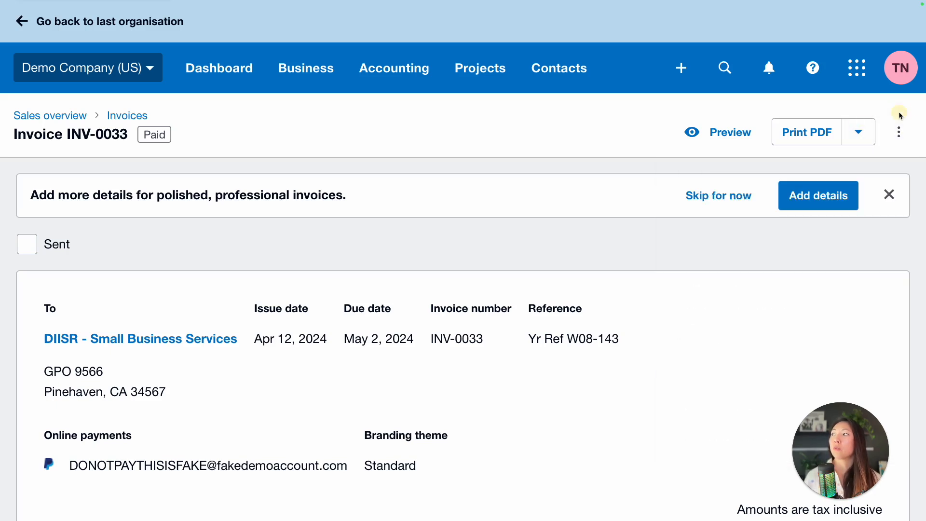
left_click(899, 133)
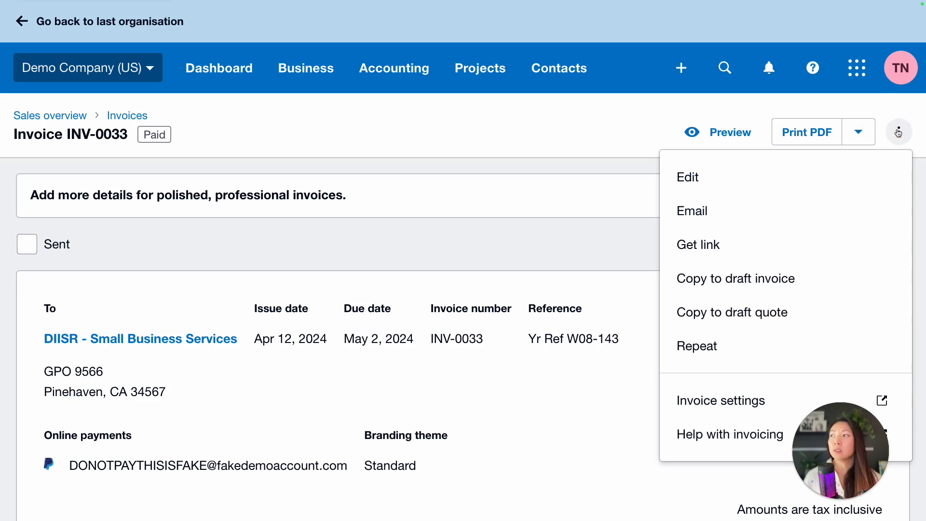
left_click(861, 276)
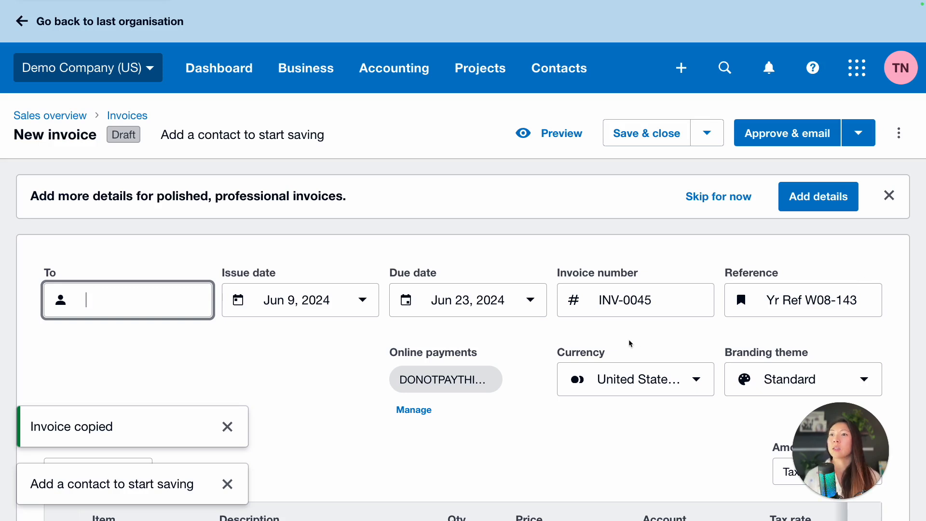
Set ABC Furniture as the contact on the copied draft invoice.
scroll(630, 344, "down", 2)
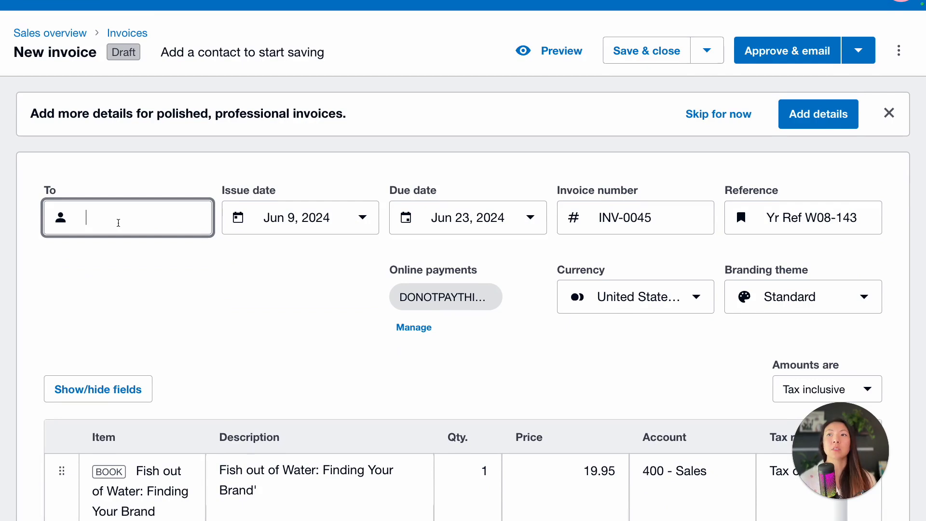
type("abc")
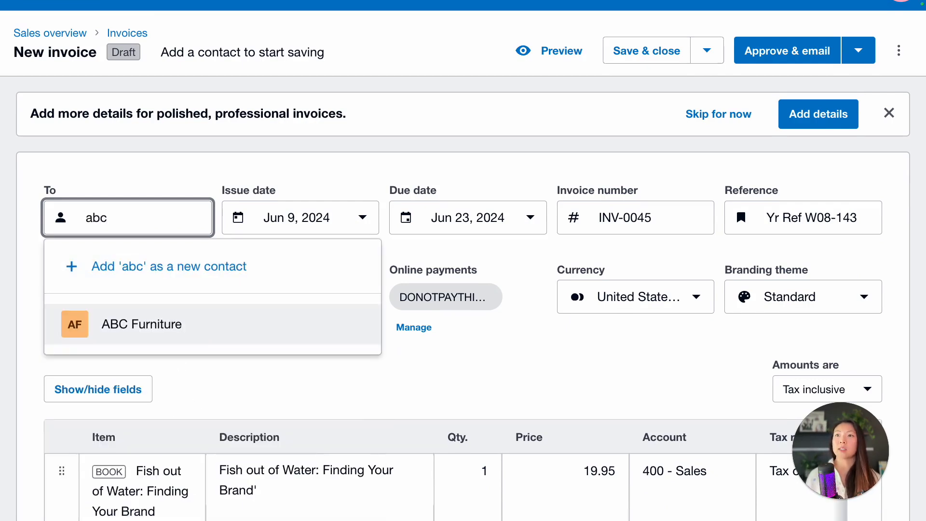
left_click(172, 340)
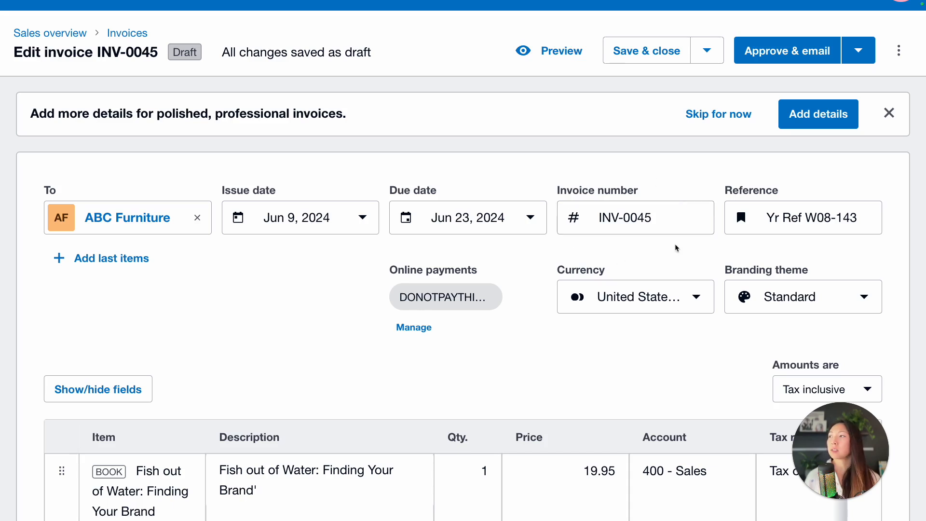
Review the draft invoice's reference, branding theme, tax treatment options, line items across all columns, and totals.
scroll(676, 247, "down", 1)
left_click(856, 176)
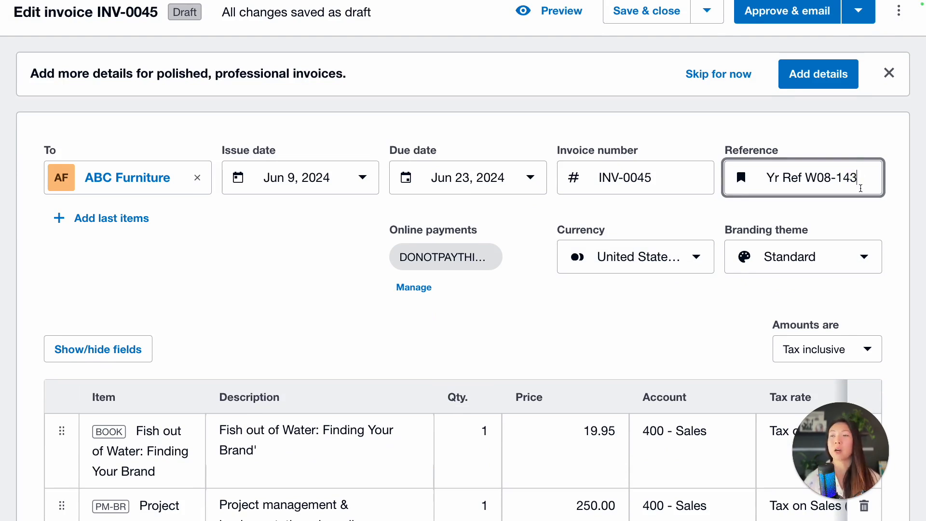
scroll(754, 300, "down", 2)
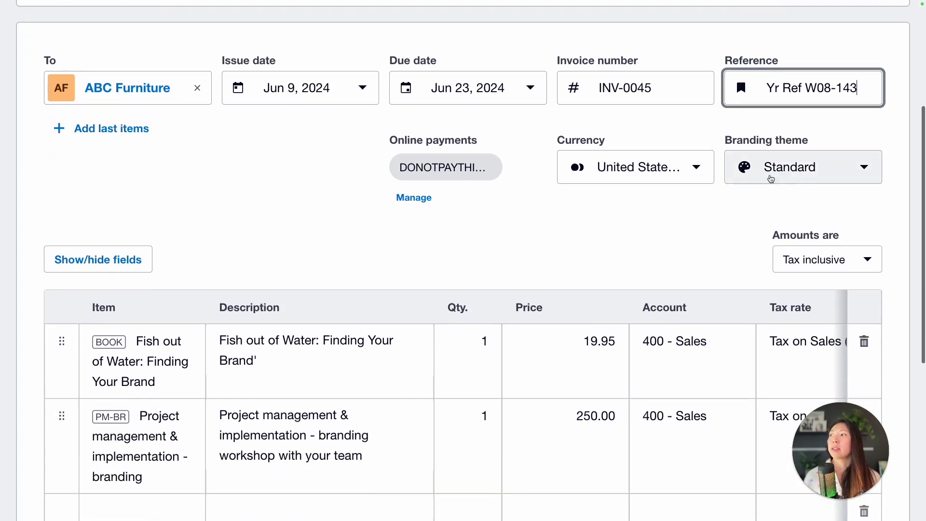
scroll(709, 235, "down", 1)
scroll(708, 237, "down", 2)
left_click(869, 167)
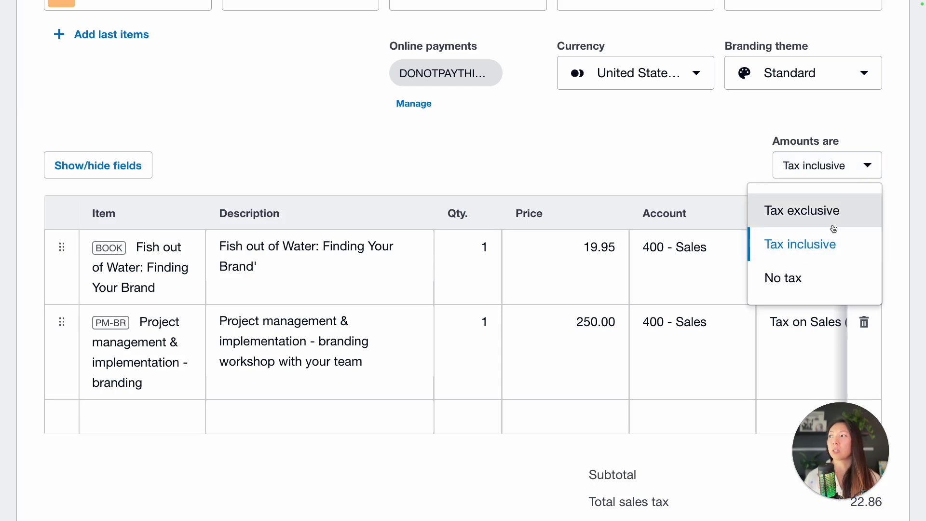
scroll(543, 164, "down", 2)
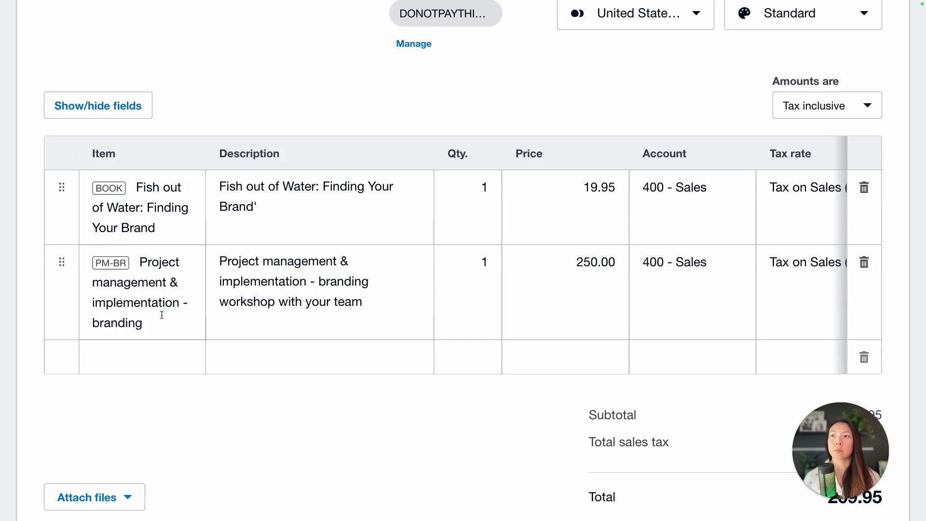
scroll(307, 314, "right", 5)
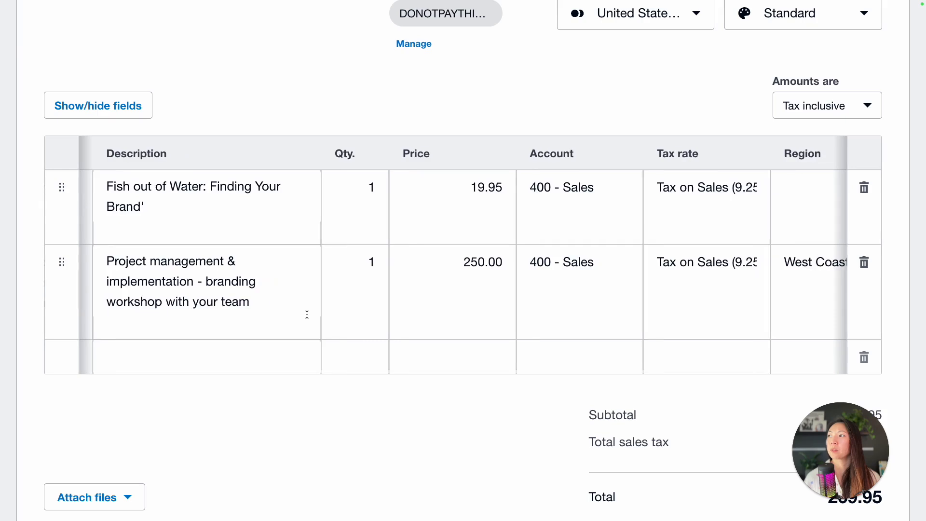
scroll(307, 314, "right", 3)
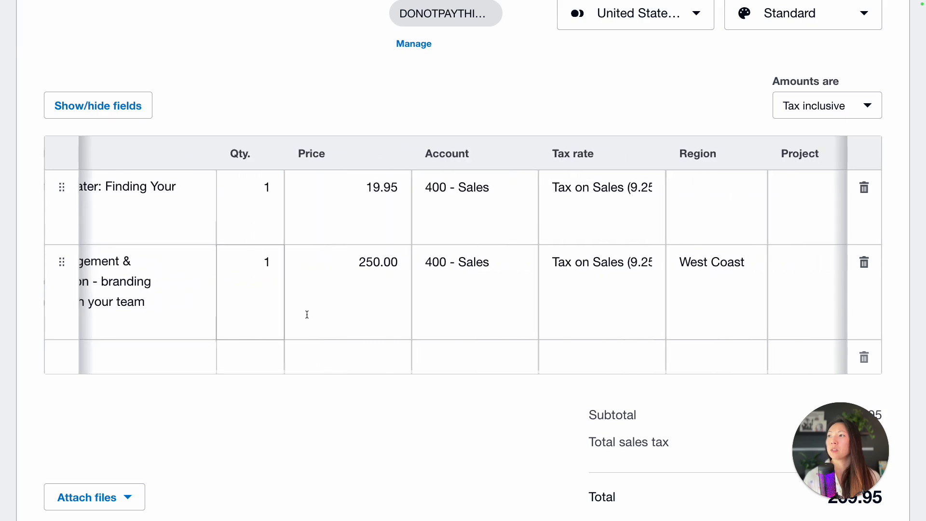
scroll(306, 314, "right", 1)
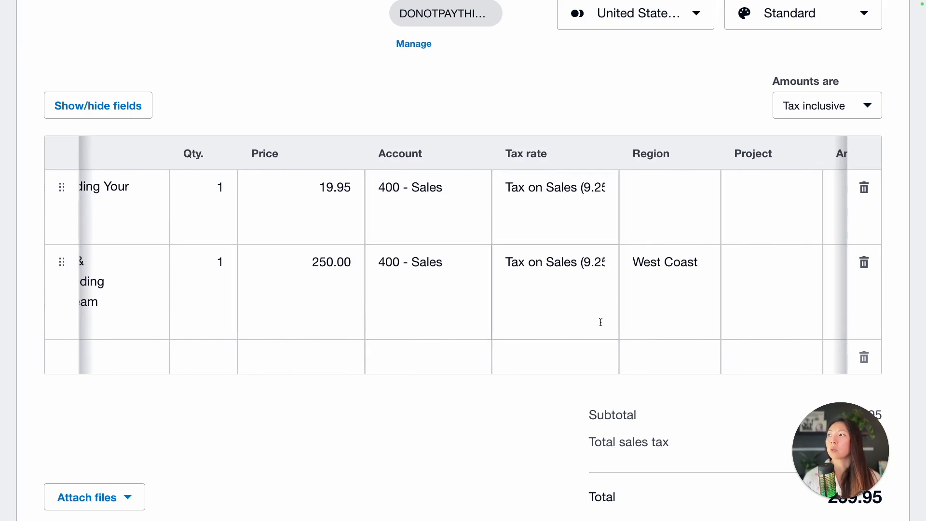
scroll(601, 322, "down", 3)
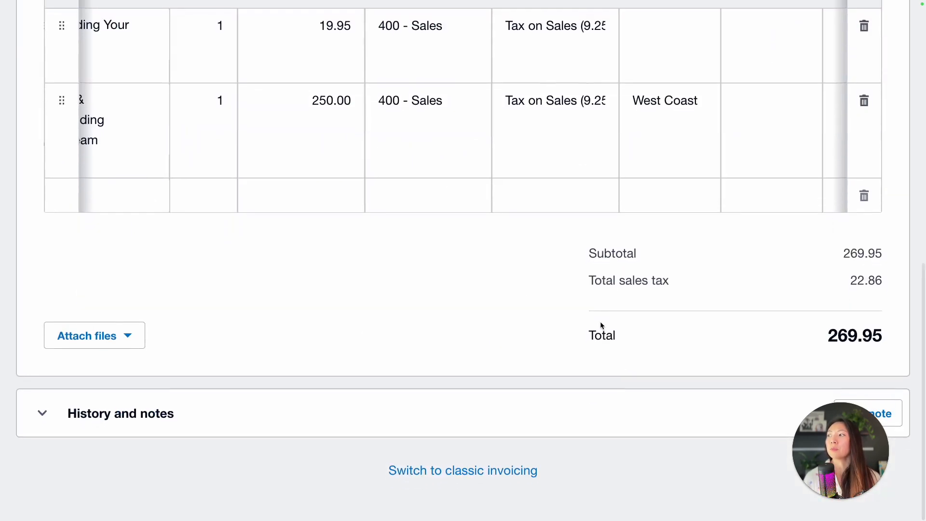
scroll(601, 325, "up", 8)
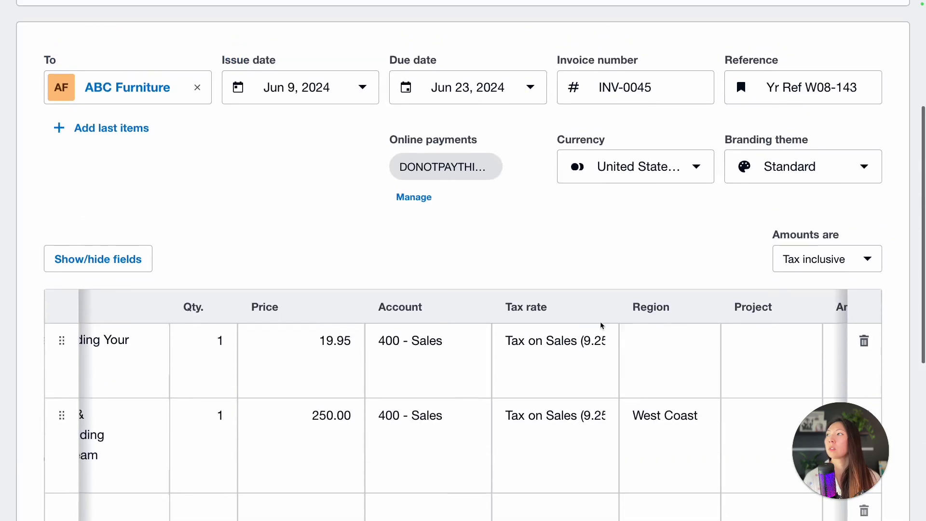
scroll(601, 326, "up", 2)
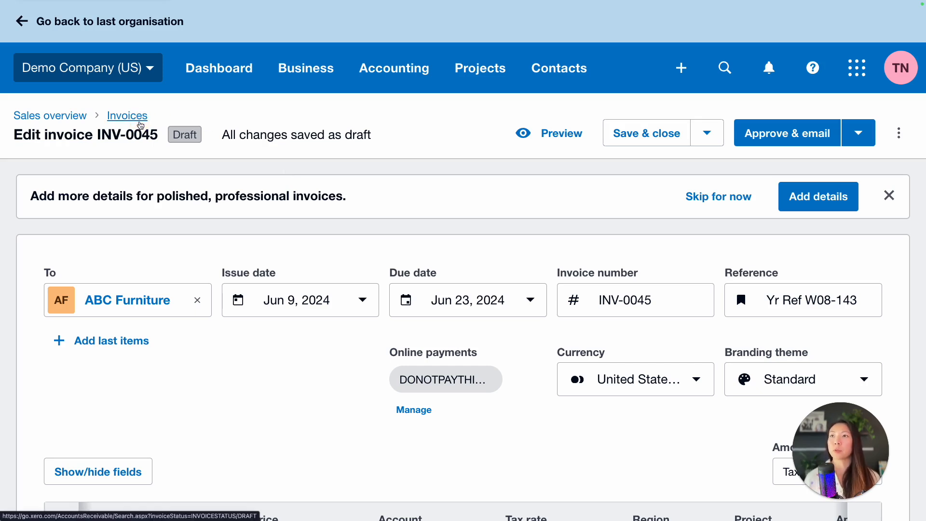
Return to the paid invoices list, select invoice INV-0033 and look at the document types it can be copied to.
left_click(140, 125)
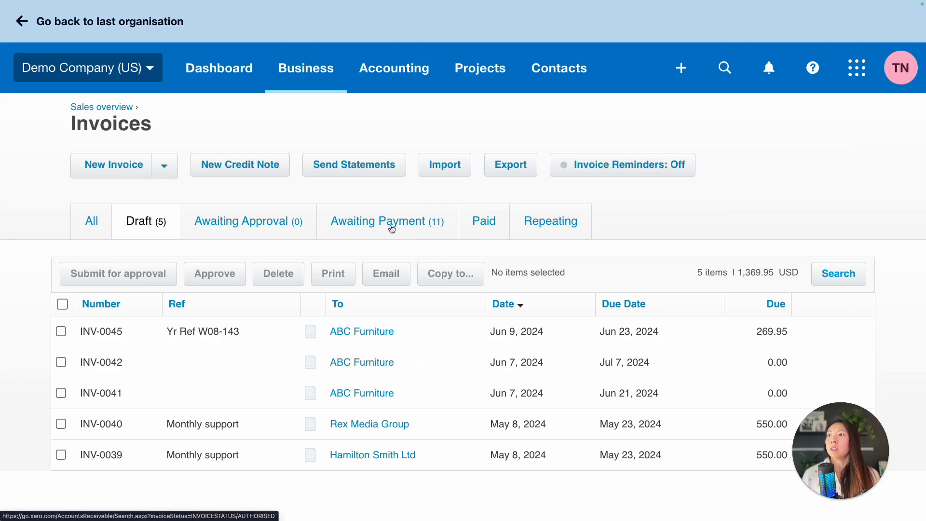
left_click(480, 229)
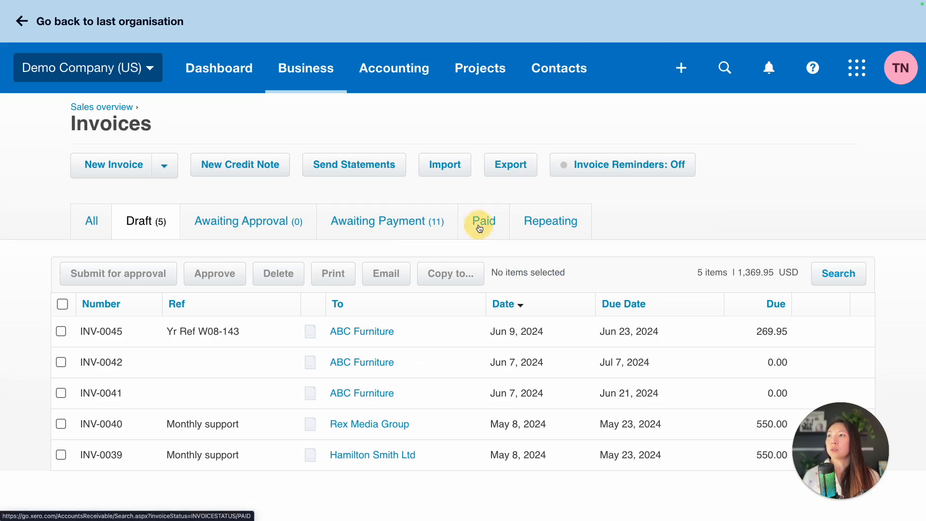
scroll(473, 345, "down", 2)
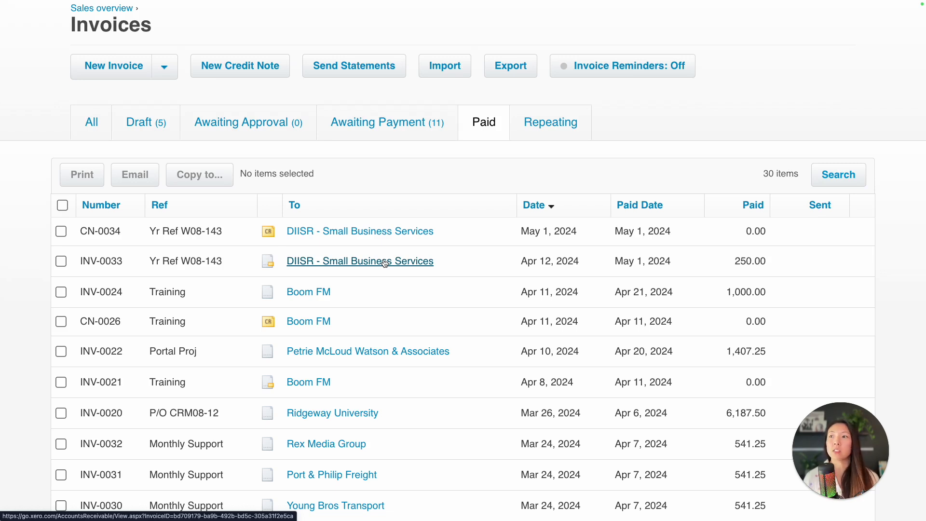
left_click(61, 262)
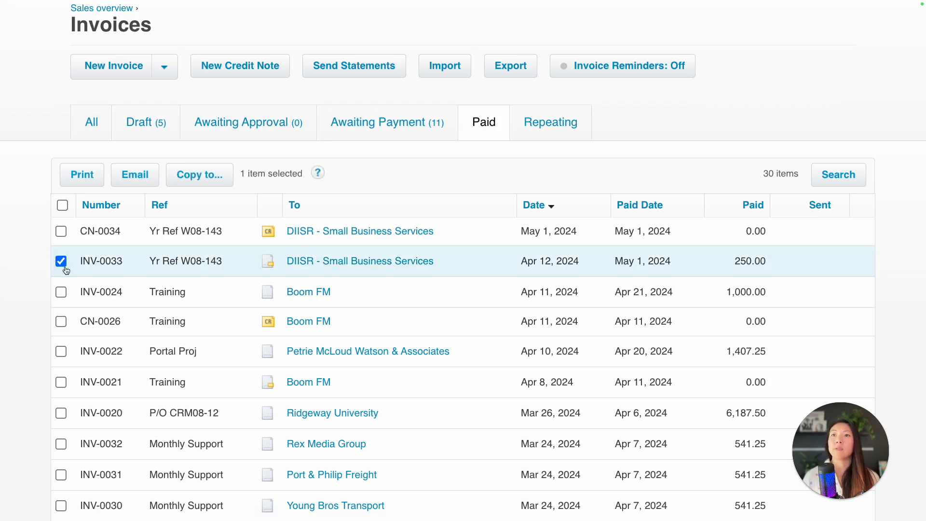
left_click(192, 184)
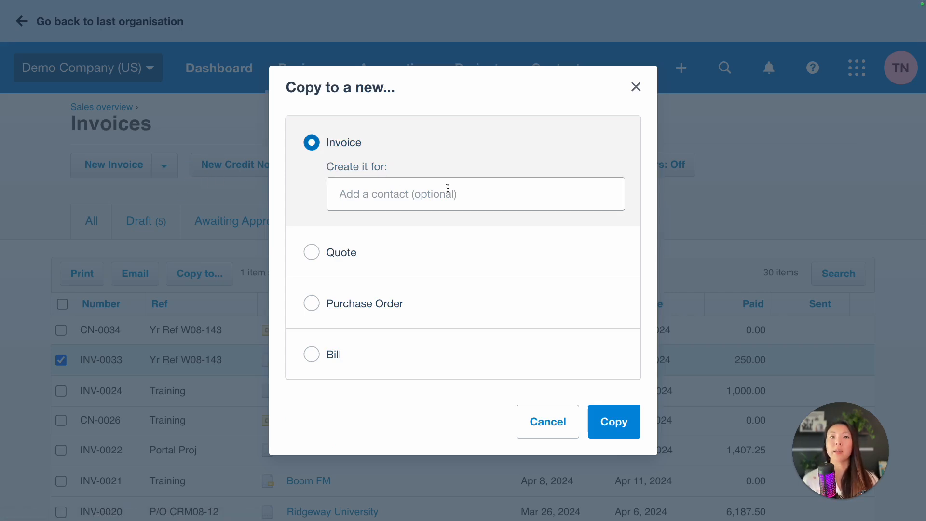
left_click(560, 428)
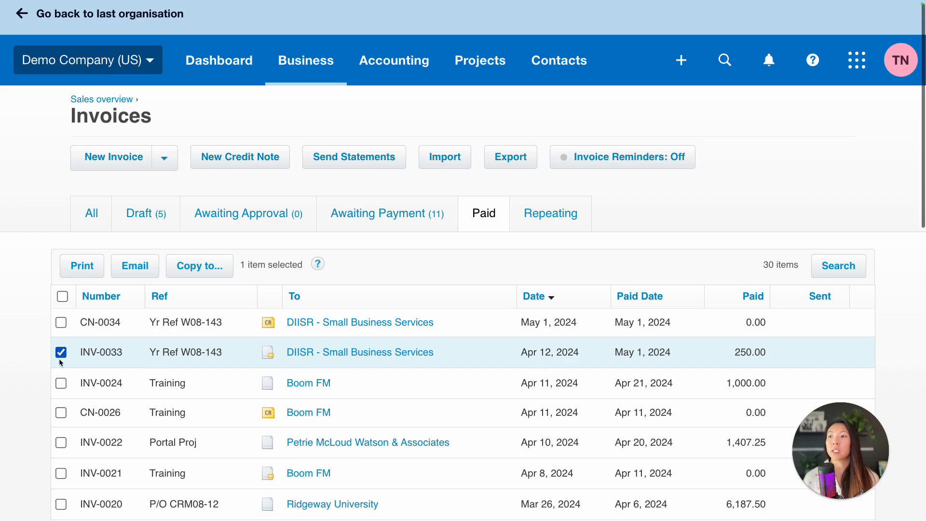
Add invoice INV-0024 to the selection, then copy and merge both into one new invoice for 24 Locks.
scroll(59, 361, "down", 2)
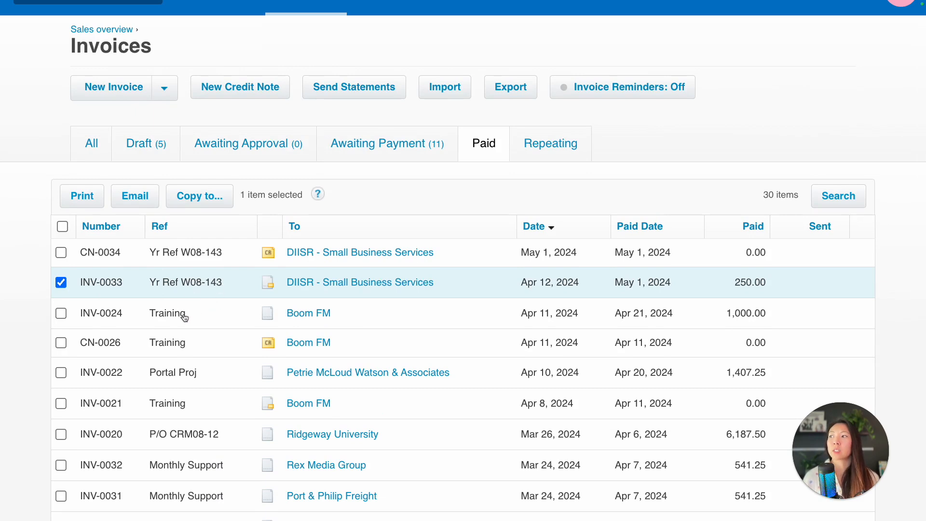
left_click(62, 314)
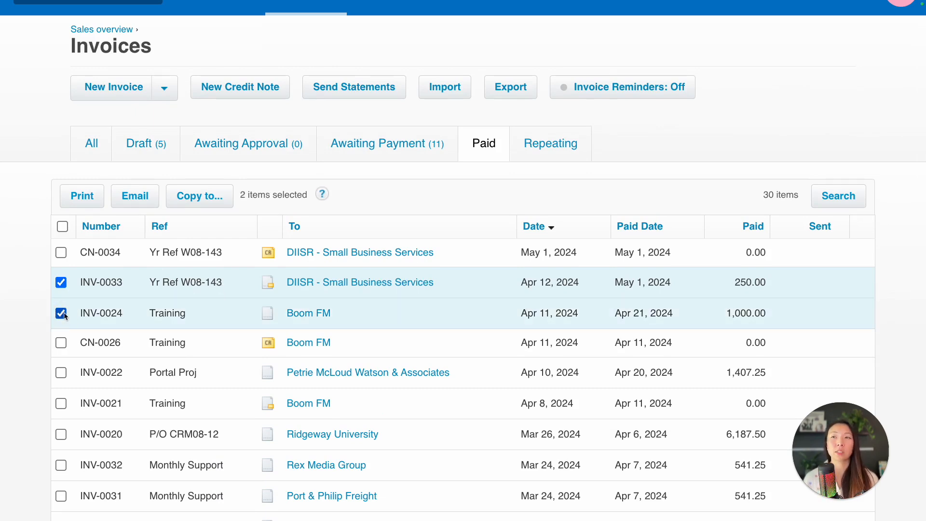
left_click(209, 200)
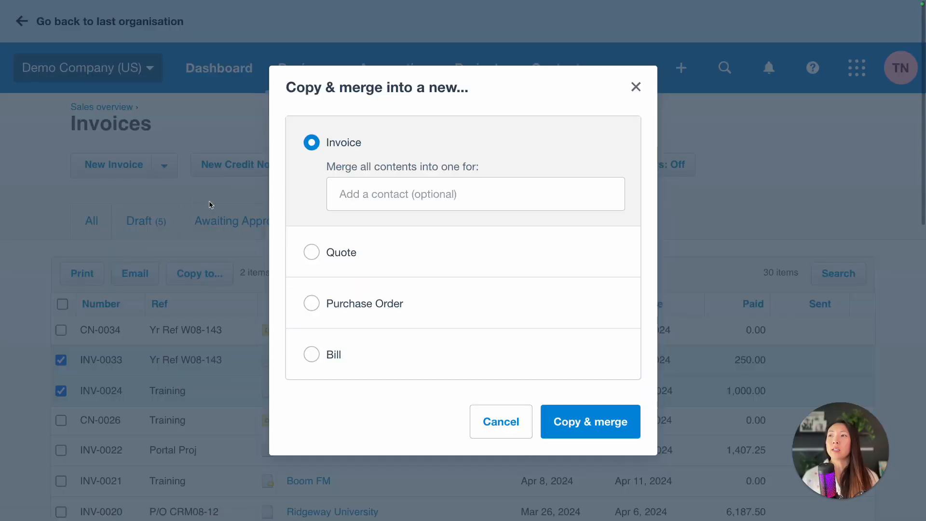
left_click(472, 188)
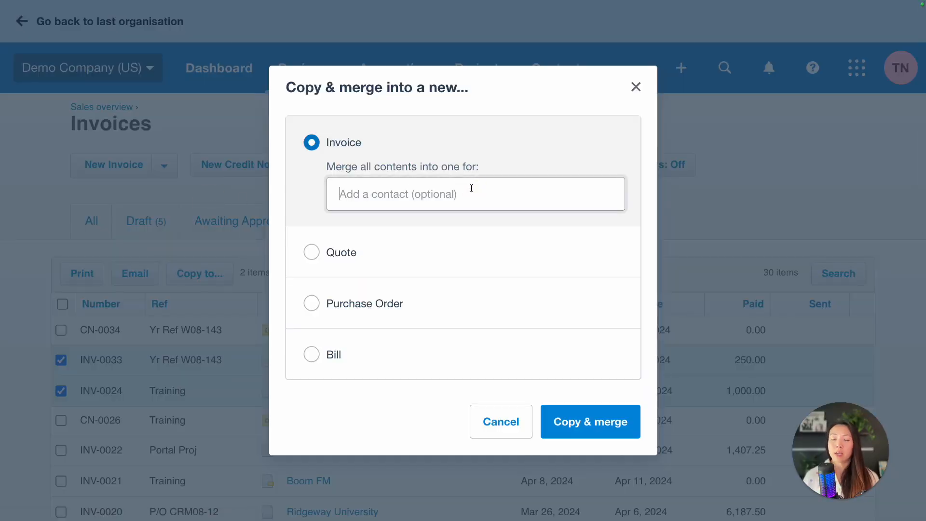
type("24")
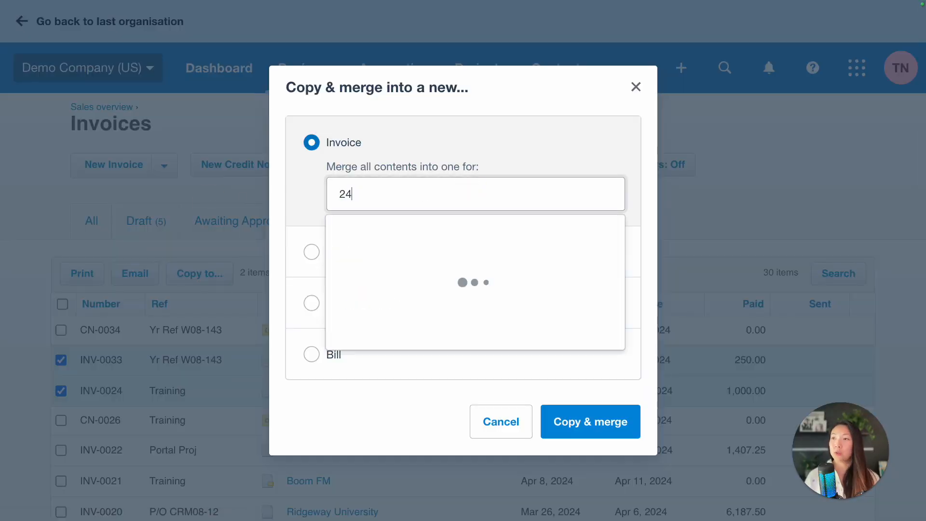
left_click(480, 255)
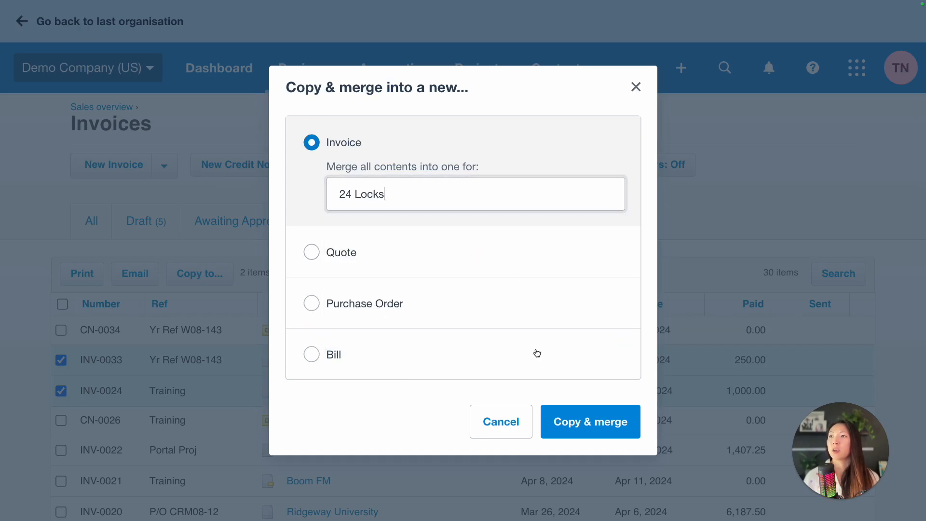
left_click(609, 435)
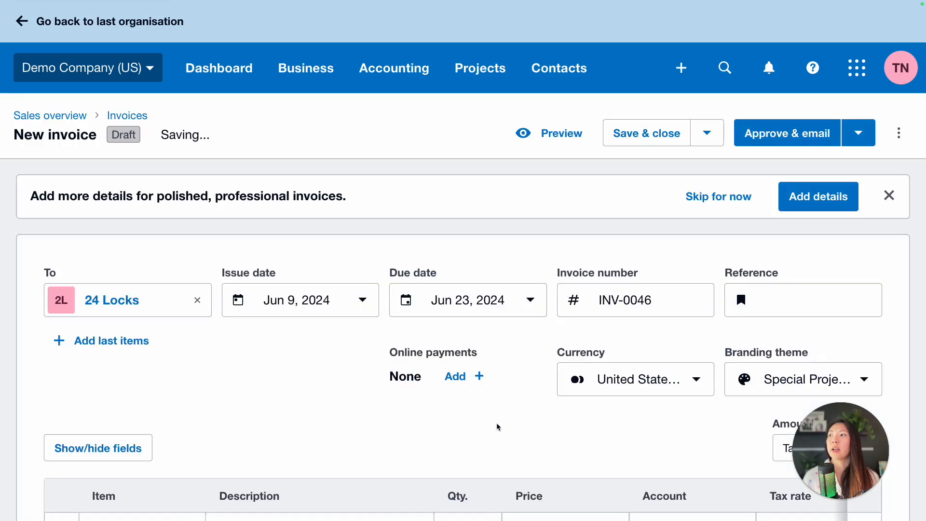
scroll(498, 427, "down", 1)
scroll(497, 422, "down", 6)
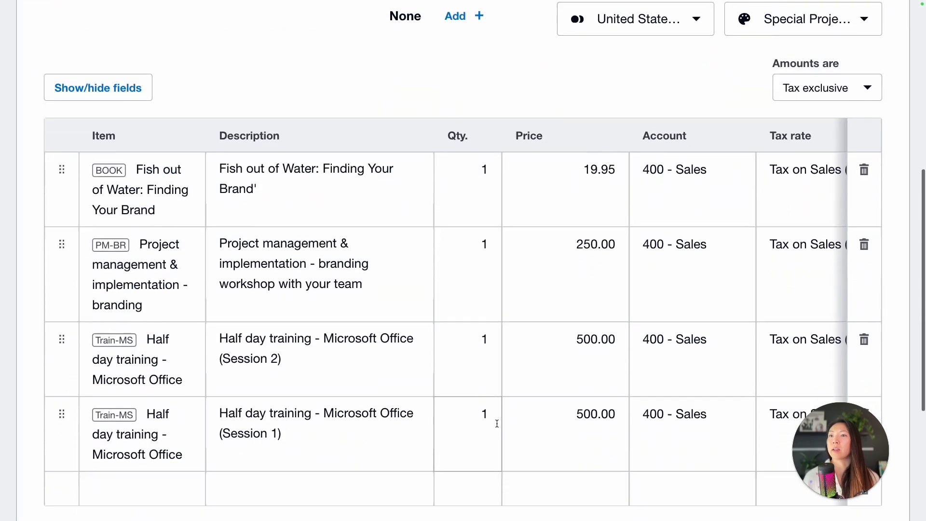